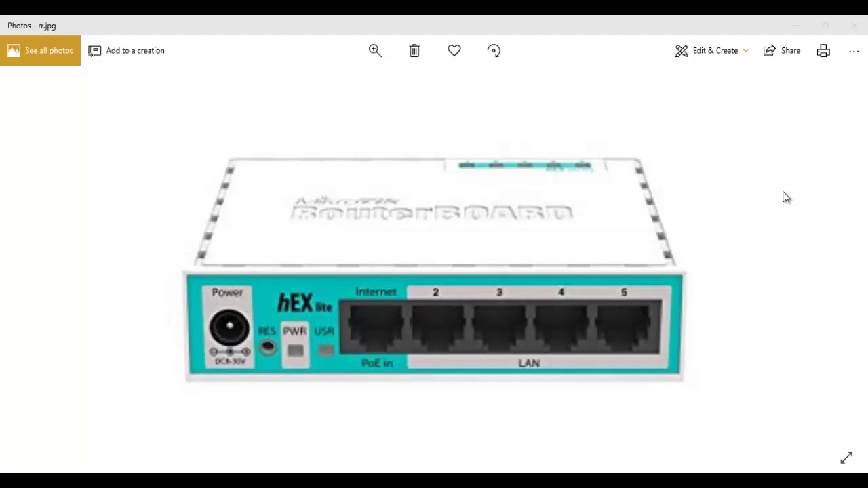
# Zoom the hEX lite router photo in Windows Photos out to 32
pyautogui.click(375, 54)
pyautogui.moveTo(370, 84)
pyautogui.mouseDown()
pyautogui.moveTo(353, 90)
pyautogui.moveTo(378, 89)
pyautogui.mouseUp()
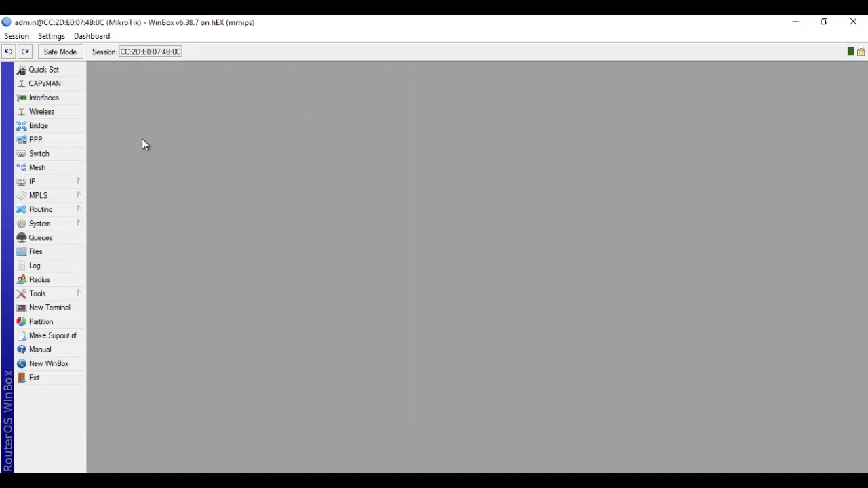
# Open the Interface List maximized and check the master port of ether3 and ether4
pyautogui.click(57, 99)
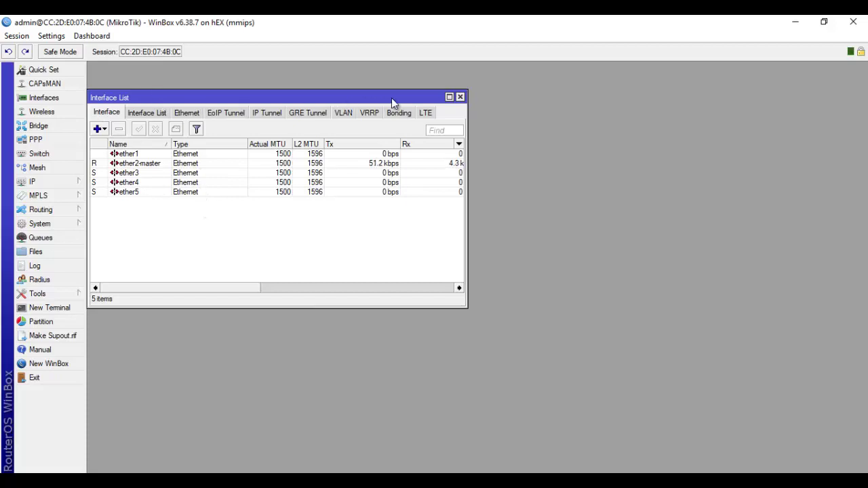
pyautogui.click(449, 97)
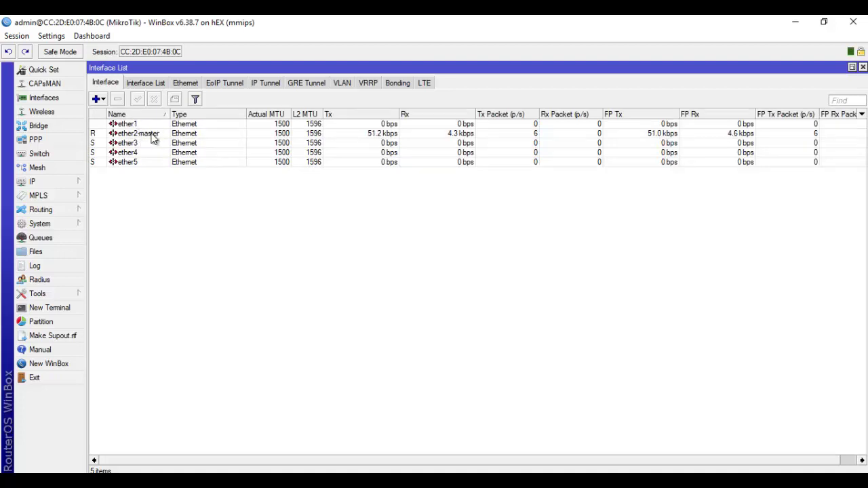
pyautogui.doubleClick(126, 143)
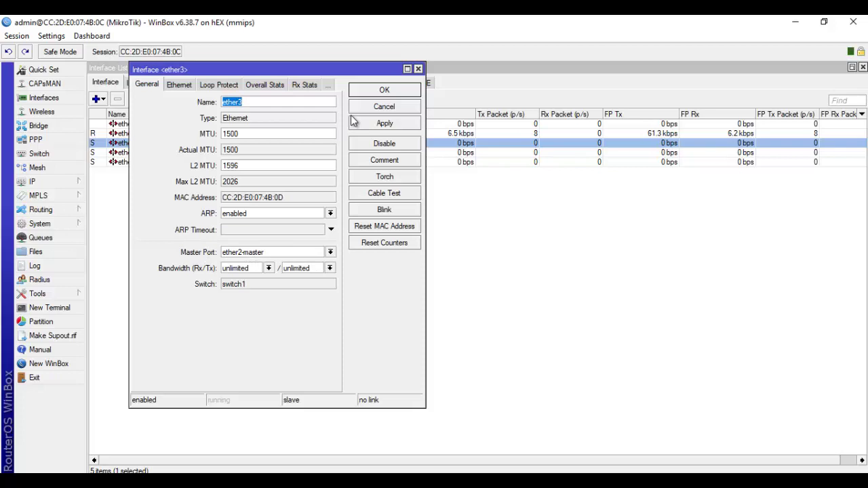
pyautogui.click(418, 68)
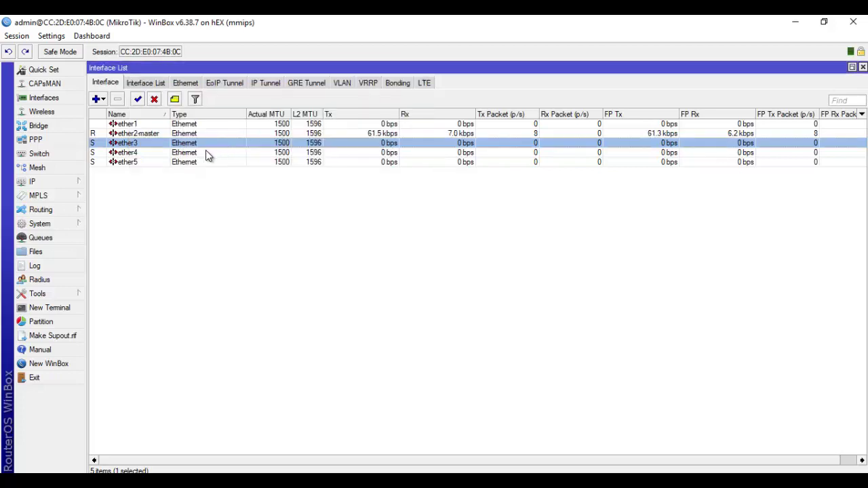
pyautogui.doubleClick(149, 156)
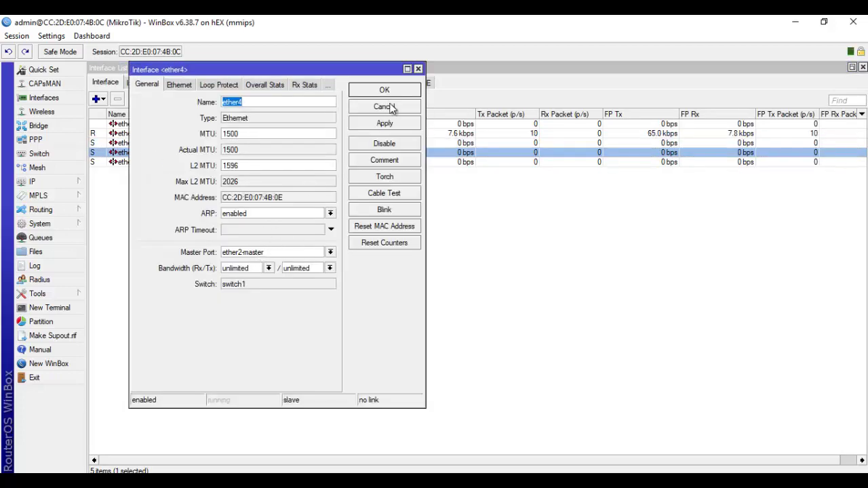
pyautogui.click(419, 68)
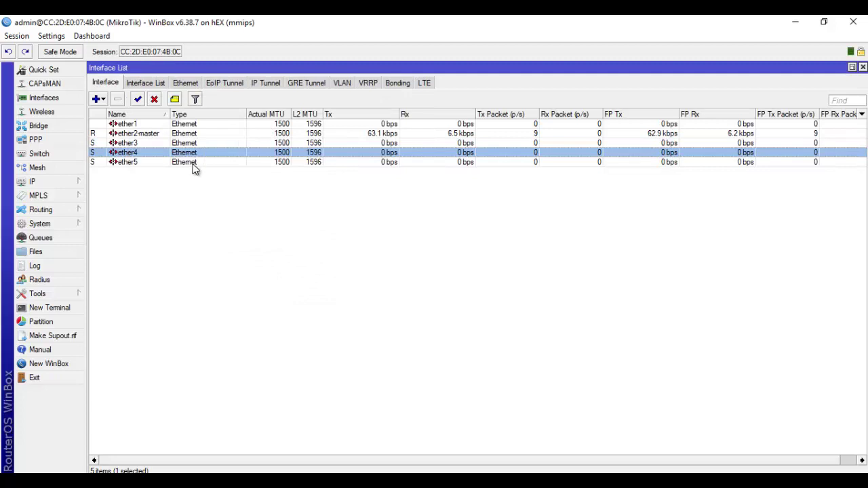
# Check the master port of ether5 and ether2-master, then bring up the IP menu
pyautogui.doubleClick(194, 163)
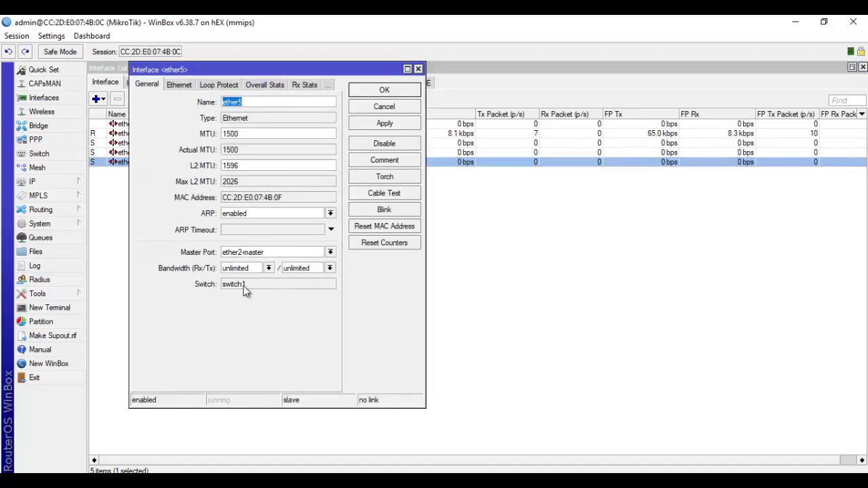
pyautogui.click(419, 68)
pyautogui.doubleClick(173, 134)
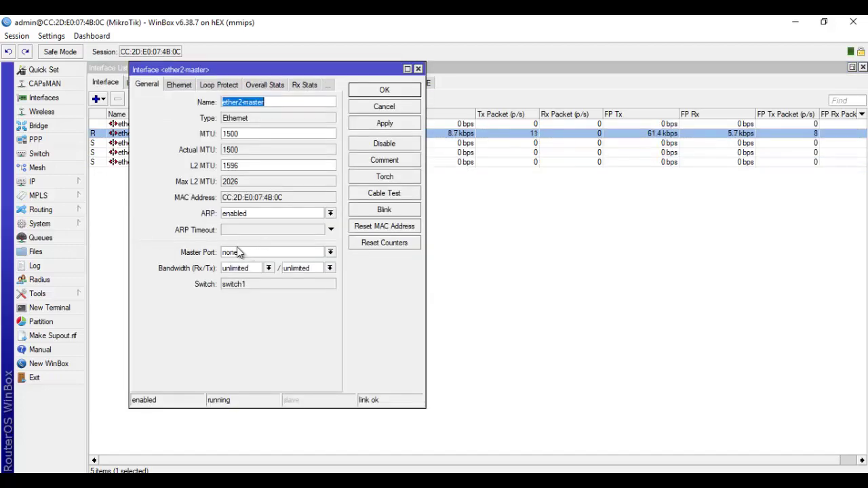
pyautogui.click(418, 69)
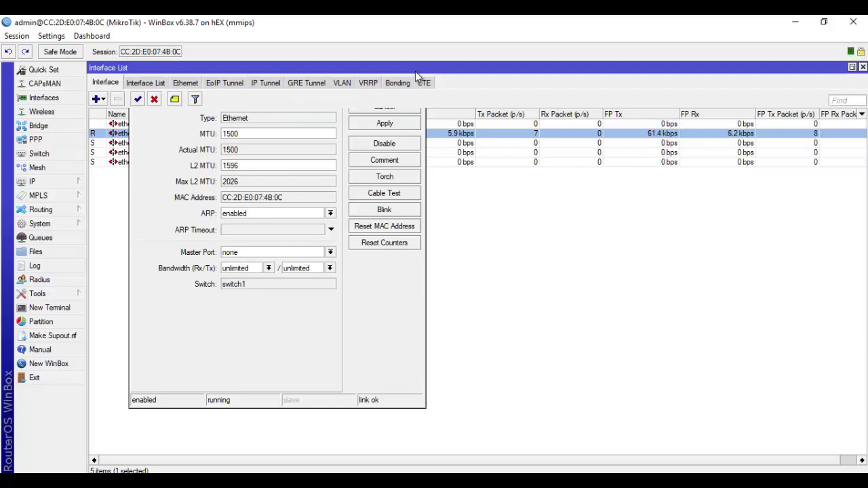
pyautogui.click(58, 183)
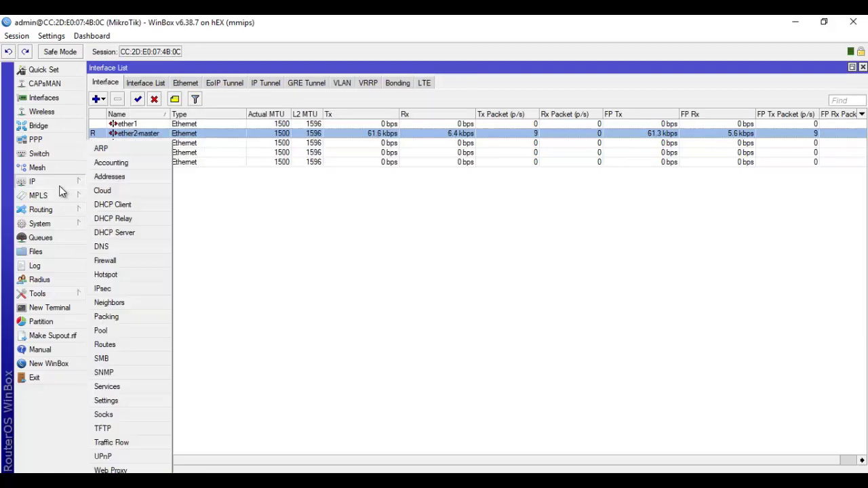
pyautogui.click(124, 175)
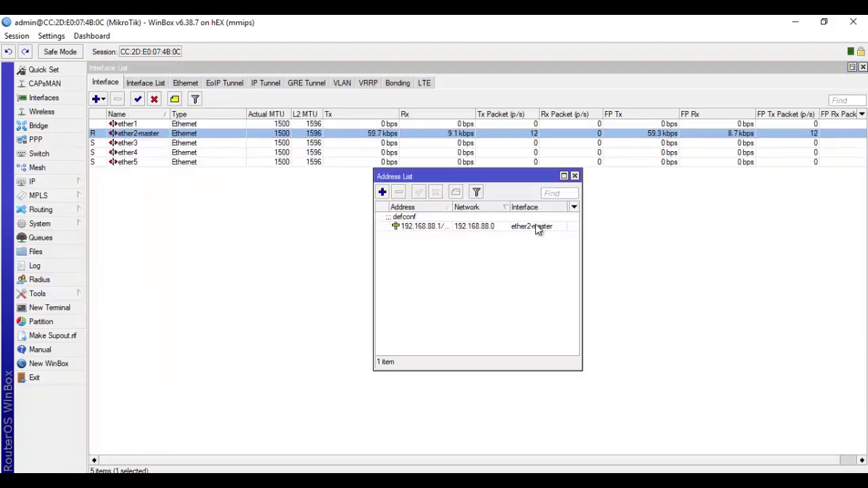
pyautogui.click(574, 176)
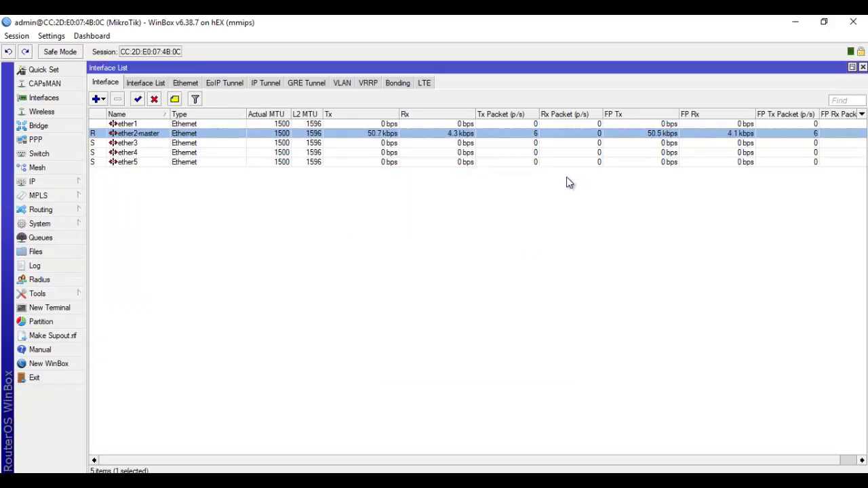
# Set ether3's Master Port to none and apply it
pyautogui.doubleClick(133, 144)
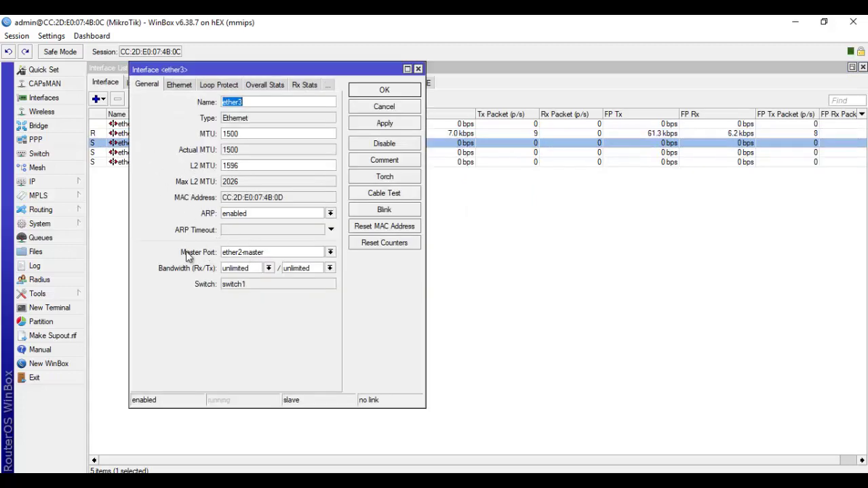
pyautogui.click(331, 251)
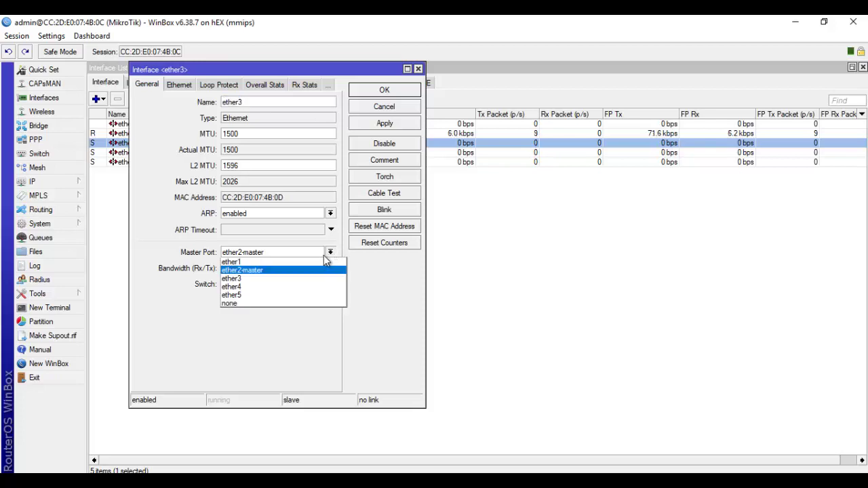
pyautogui.click(242, 302)
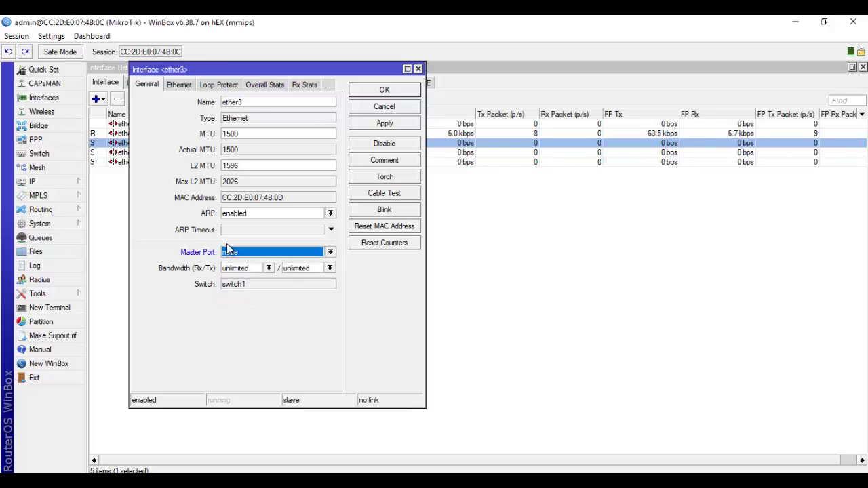
pyautogui.click(392, 124)
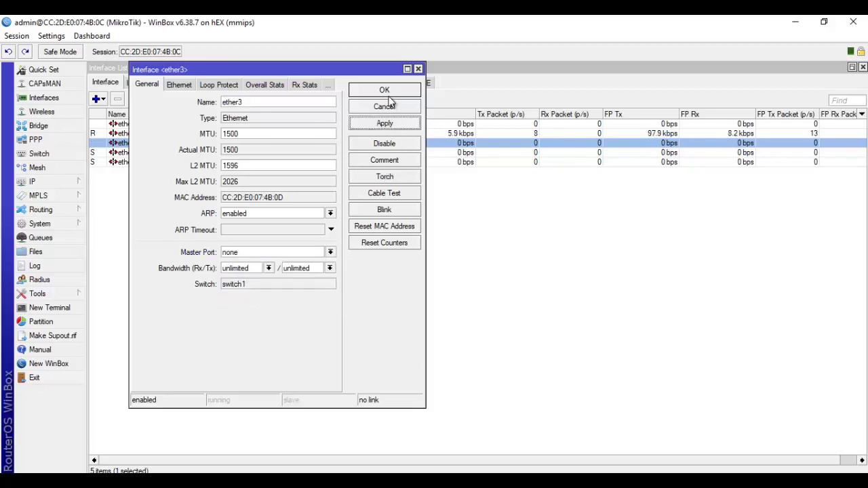
pyautogui.click(384, 89)
# Set ether4's Master Port to none and apply it
pyautogui.doubleClick(132, 154)
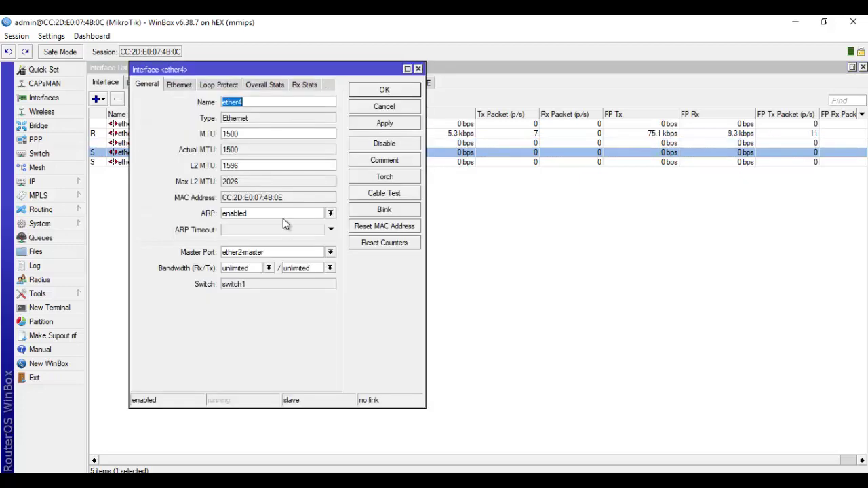
pyautogui.click(330, 251)
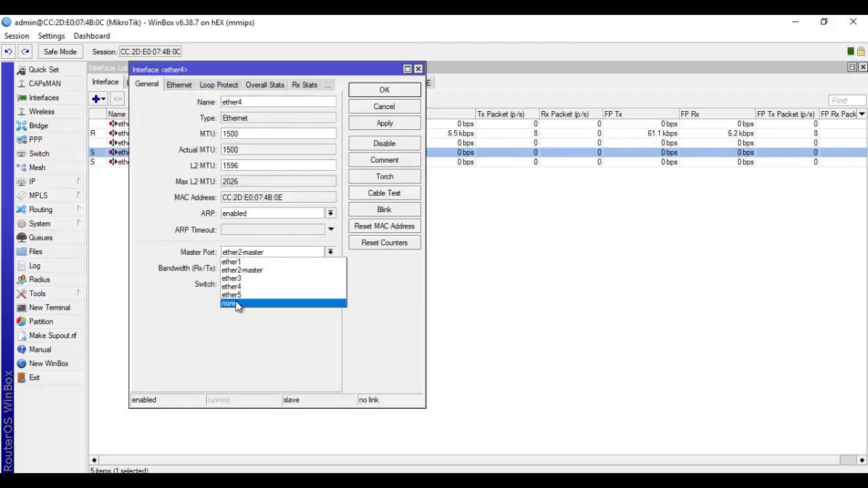
pyautogui.click(234, 304)
pyautogui.click(382, 125)
pyautogui.click(385, 91)
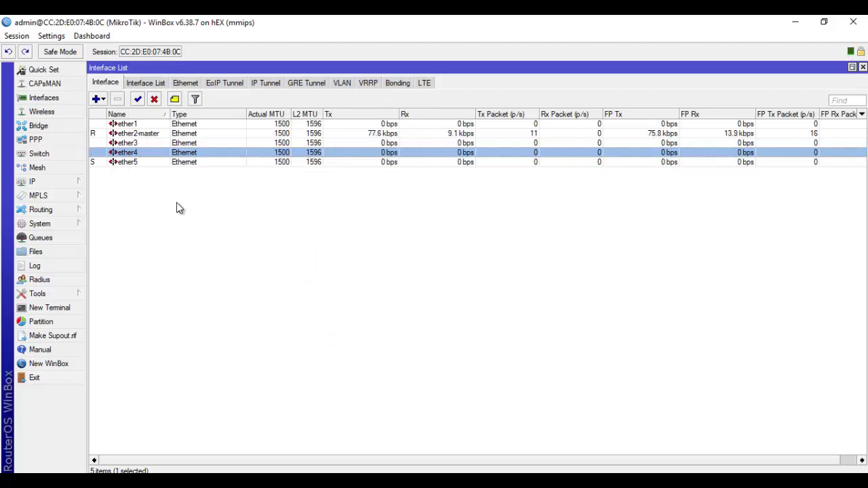
# Set ether5's Master Port to none and apply it
pyautogui.doubleClick(187, 165)
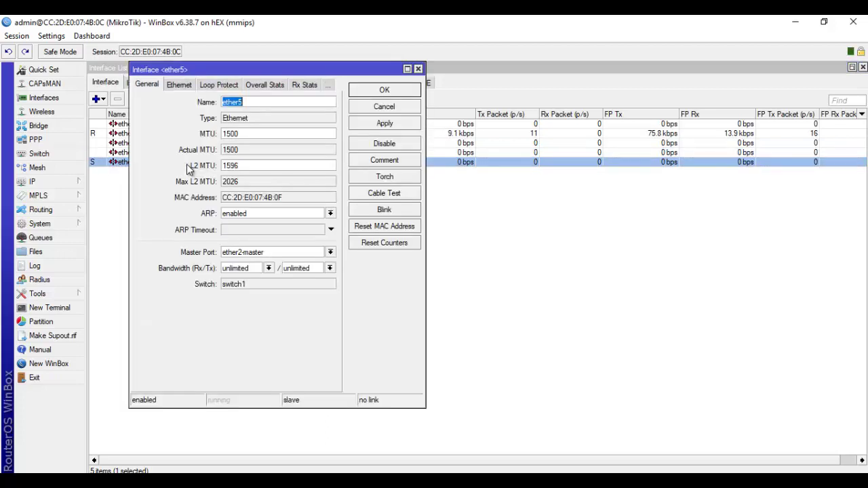
pyautogui.click(329, 252)
pyautogui.click(232, 303)
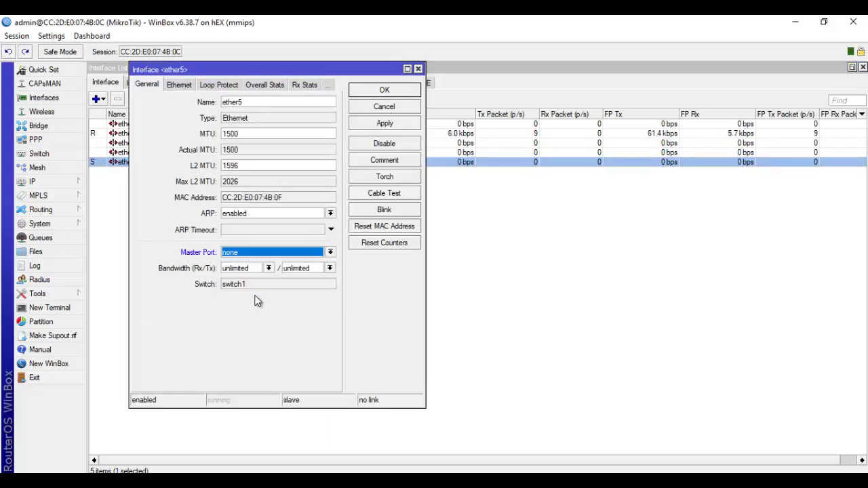
pyautogui.click(385, 122)
pyautogui.click(385, 94)
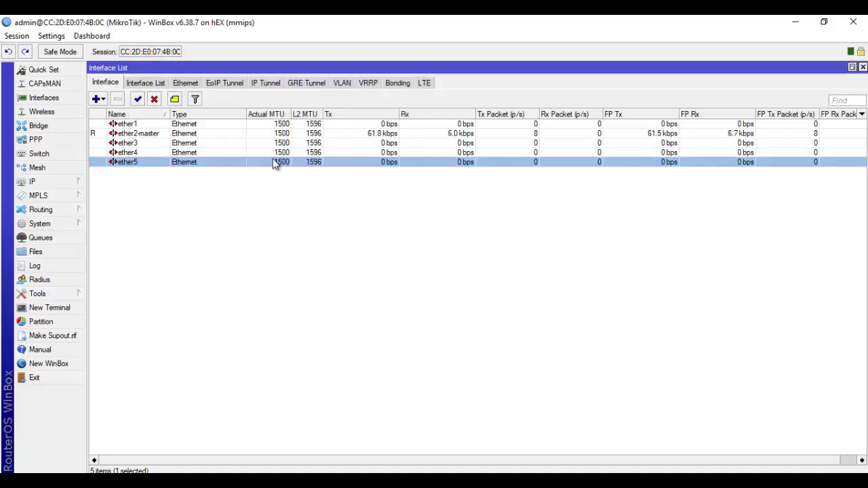